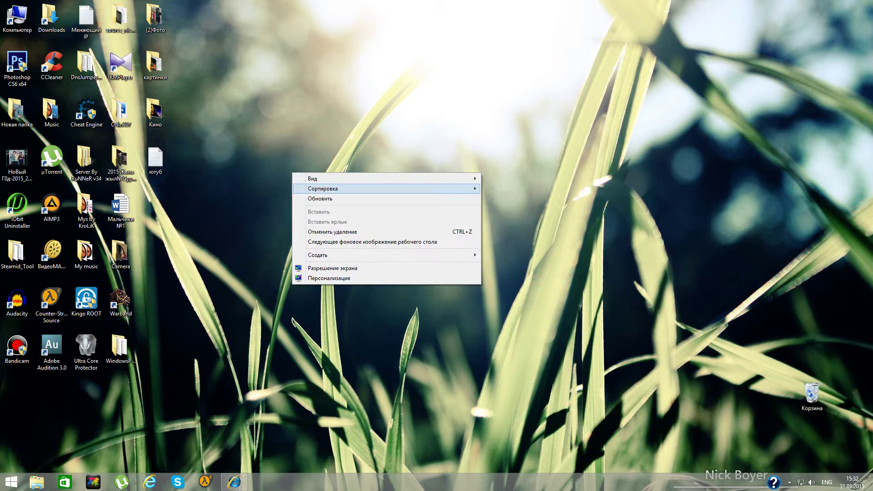
- Review the UCP Anti-Cheat forum topic about the d3d9.dll unknown module error on Windows 8.1, and return to the desktop
{"action": "left_click", "coordinate": [322, 198]}
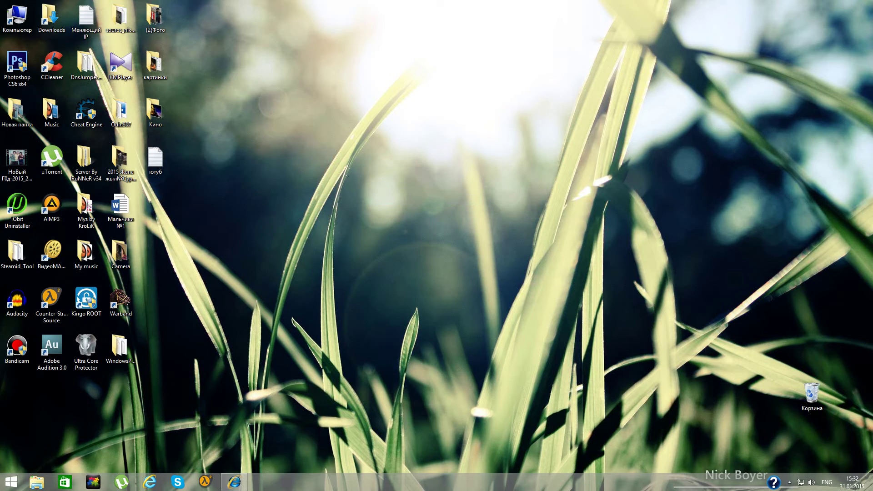
{"action": "left_click", "coordinate": [241, 479]}
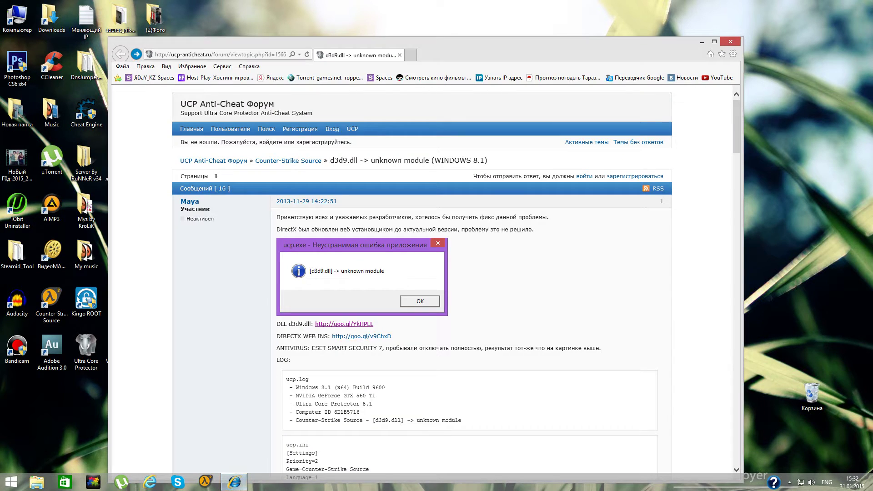
{"action": "left_click", "coordinate": [715, 42]}
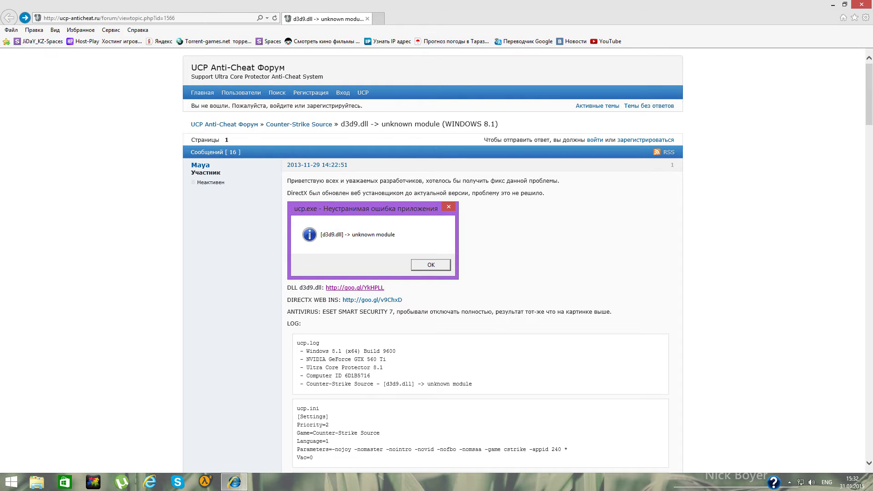
{"action": "left_click_drag", "start_coordinate": [455, 6], "coordinate": [623, 14]}
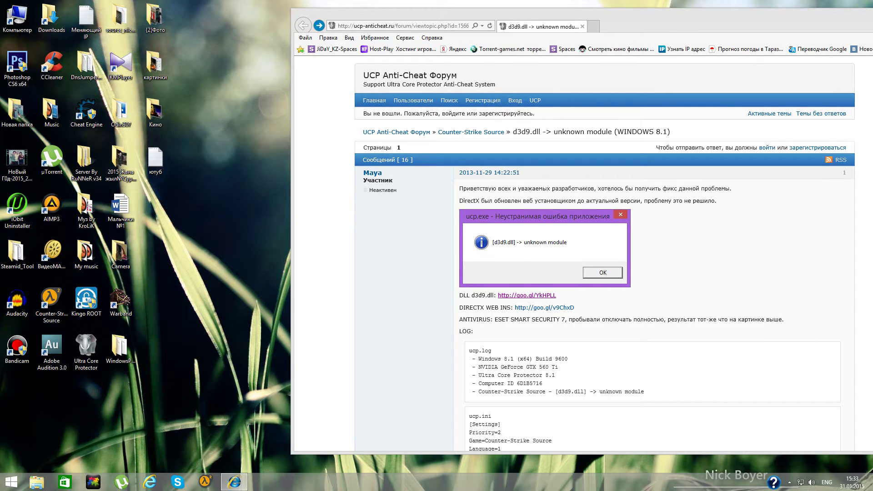
{"action": "right_click", "coordinate": [248, 265]}
{"action": "left_click", "coordinate": [273, 291]}
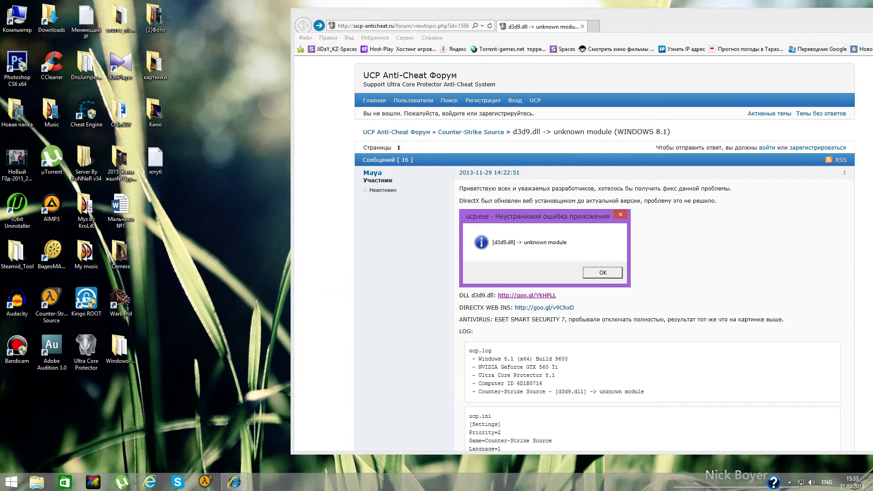
{"action": "left_click_drag", "start_coordinate": [455, 15], "coordinate": [257, 37]}
{"action": "left_click", "coordinate": [686, 35]}
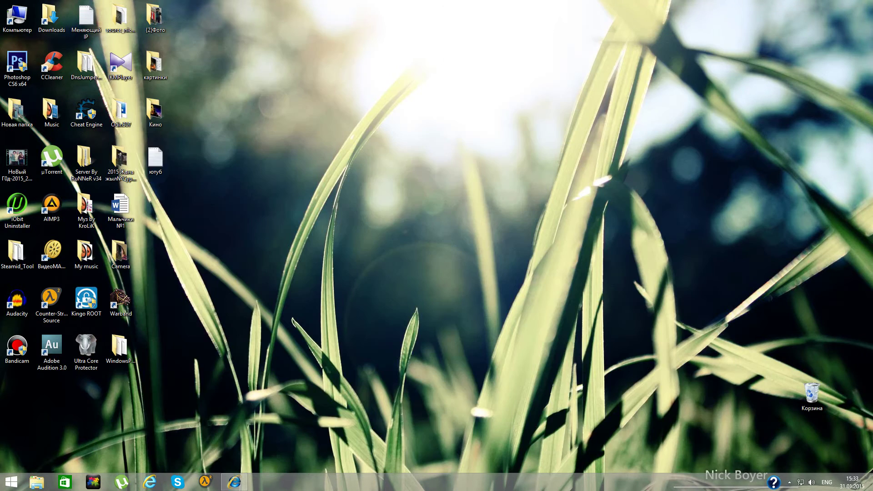
- Open the SysWOW64 folder inside the Windows folder on drive C: in File Explorer
{"action": "double_click", "coordinate": [17, 17]}
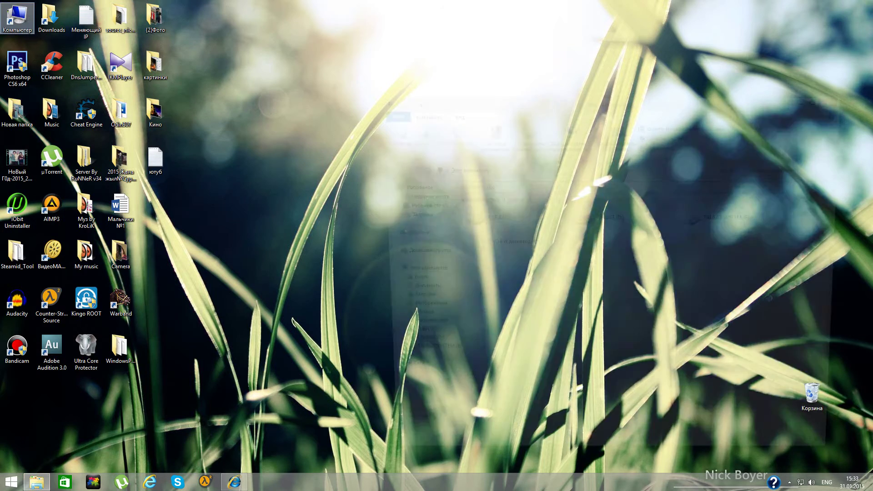
{"action": "double_click", "coordinate": [507, 218]}
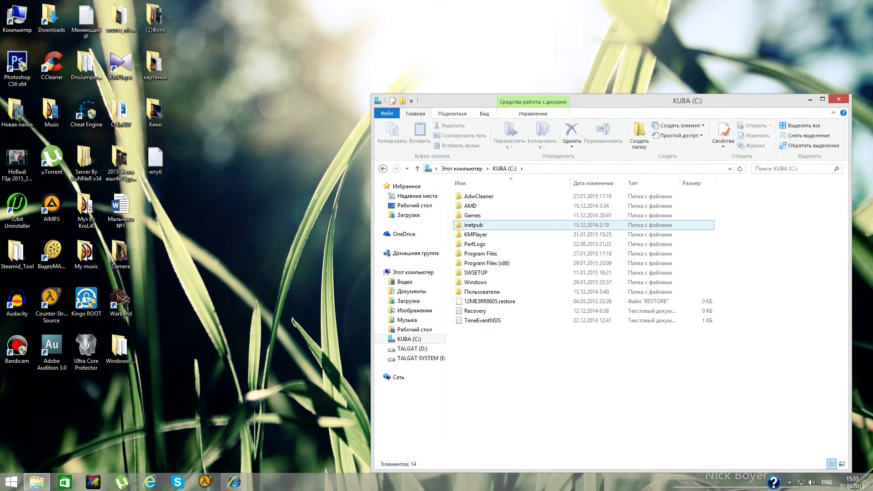
{"action": "double_click", "coordinate": [500, 282]}
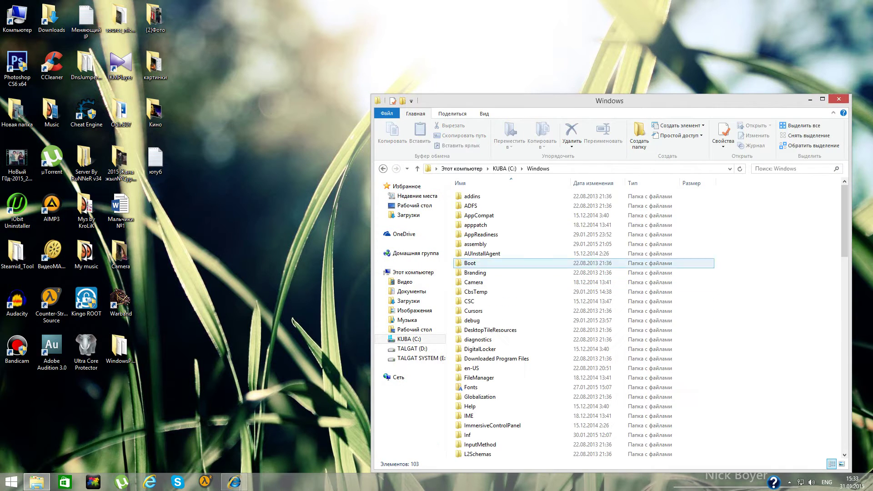
{"action": "left_click_drag", "start_coordinate": [555, 101], "coordinate": [516, 80]}
{"action": "scroll", "coordinate": [505, 366], "scroll_direction": "down", "scroll_amount": 1}
{"action": "scroll", "coordinate": [500, 366], "scroll_direction": "down", "scroll_amount": 4}
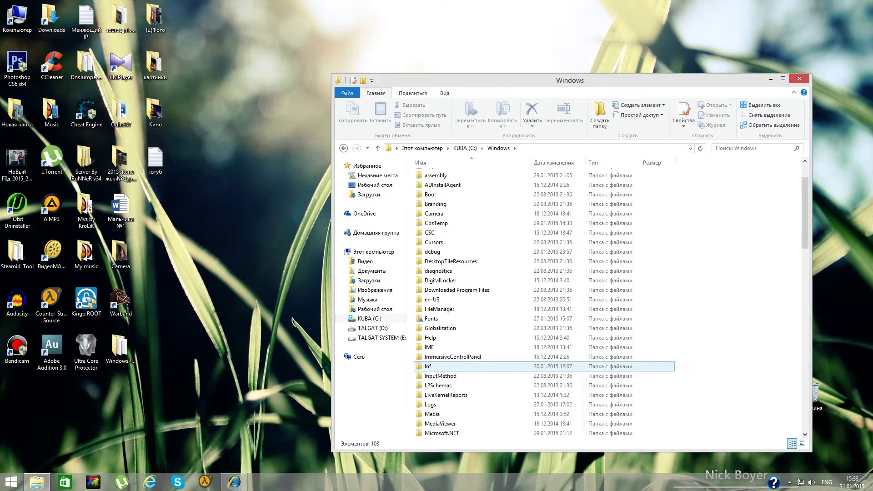
{"action": "scroll", "coordinate": [478, 370], "scroll_direction": "down", "scroll_amount": 8}
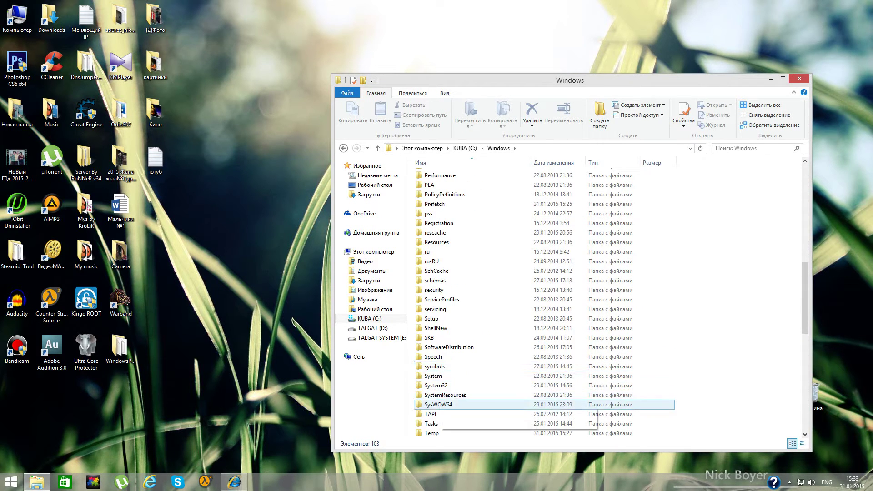
{"action": "double_click", "coordinate": [593, 404]}
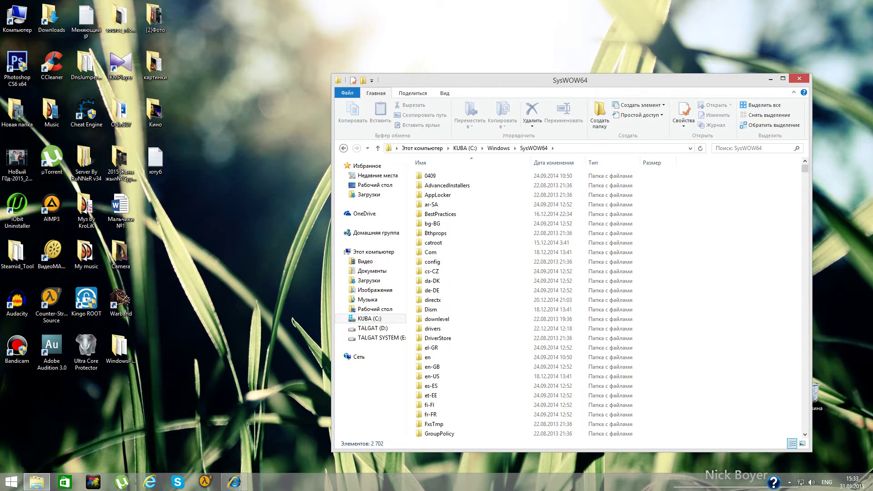
{"action": "left_click_drag", "start_coordinate": [569, 80], "coordinate": [404, 59]}
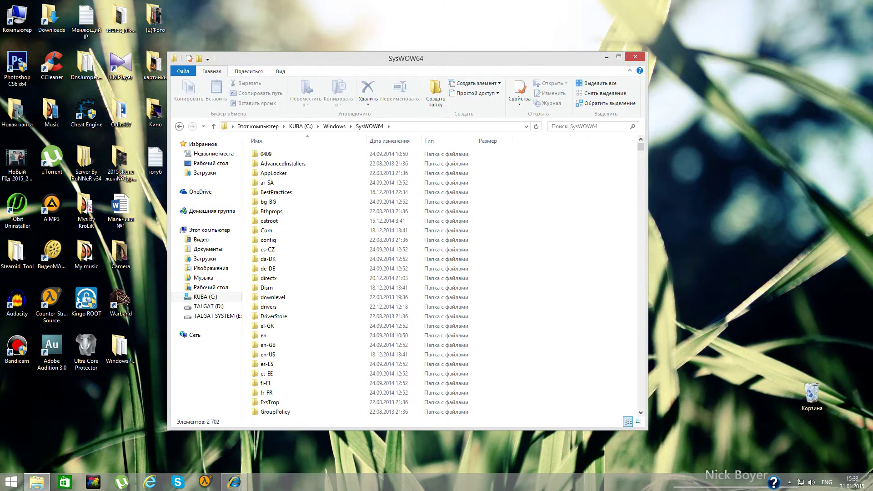
- Locate and select the d3d9.dll file in the SysWOW64 folder
{"action": "type", "text": "et-EE"}
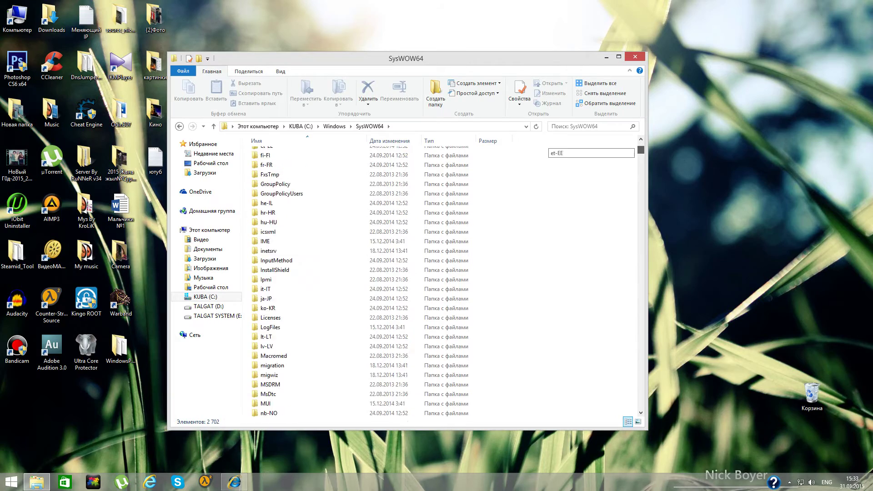
{"action": "left_click_drag", "start_coordinate": [641, 150], "coordinate": [640, 169]}
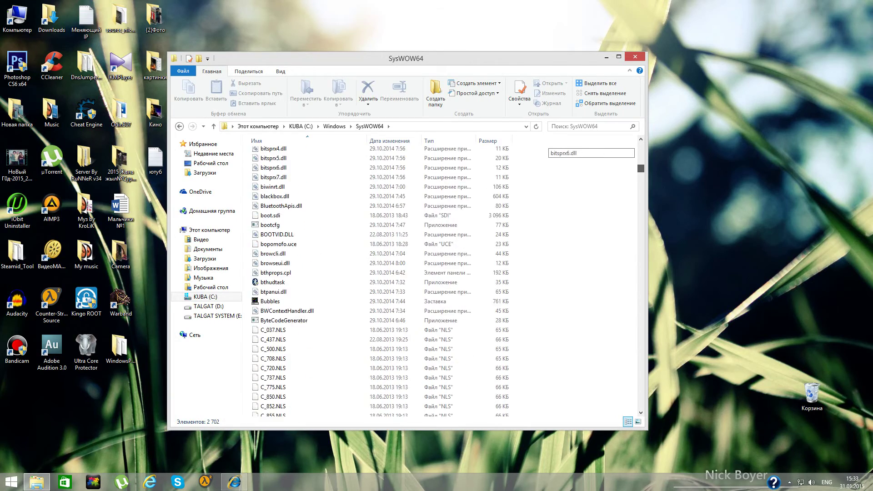
{"action": "type", "text": "colorui.dll"}
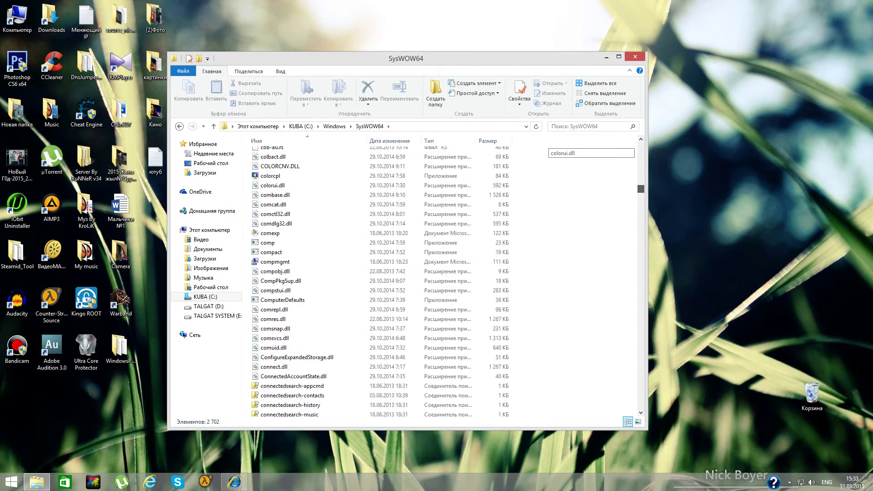
{"action": "type", "text": "d3dx9_24.dll"}
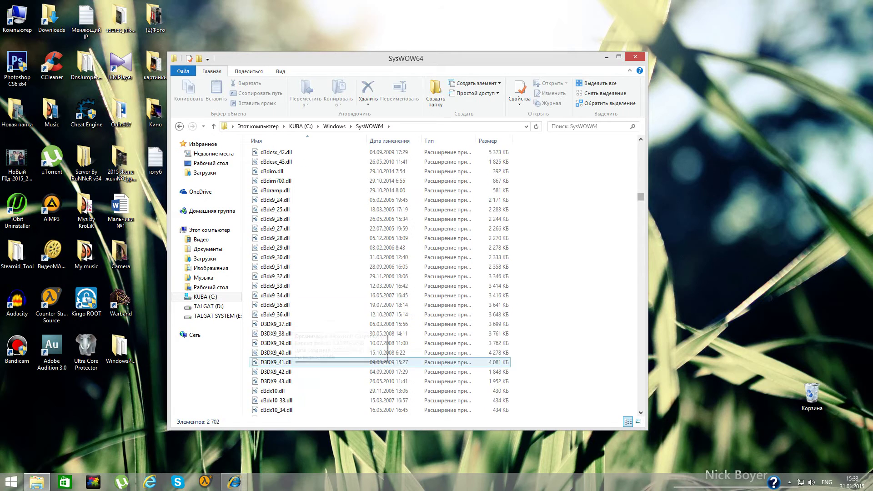
{"action": "scroll", "coordinate": [277, 247], "scroll_direction": "up", "scroll_amount": 3}
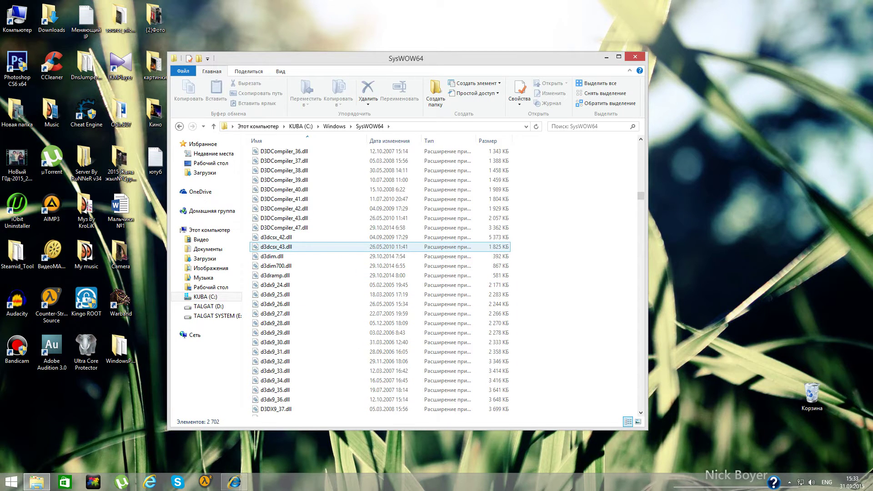
{"action": "scroll", "coordinate": [277, 237], "scroll_direction": "up", "scroll_amount": 6}
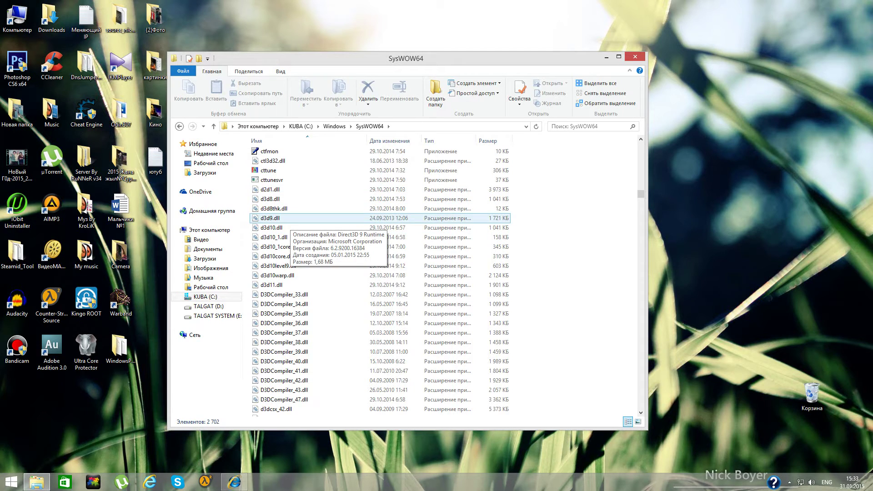
{"action": "left_click", "coordinate": [289, 221]}
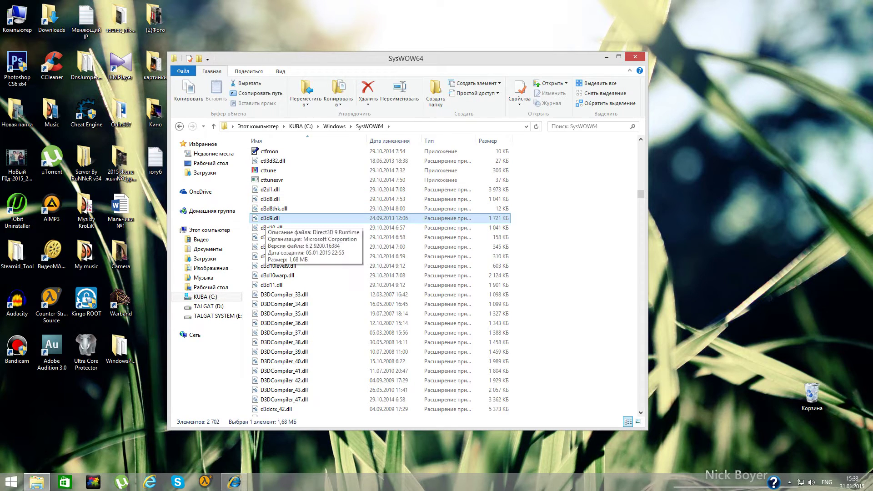
{"action": "left_click_drag", "start_coordinate": [357, 59], "coordinate": [643, 43]}
{"action": "right_click", "coordinate": [300, 133]}
{"action": "left_click", "coordinate": [323, 160]}
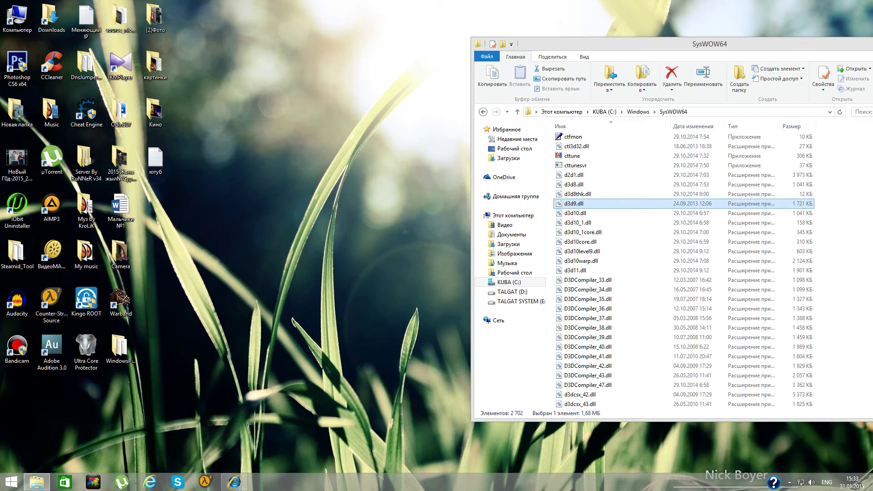
{"action": "mouse_move", "coordinate": [572, 206]}
{"action": "right_click", "coordinate": [372, 210]}
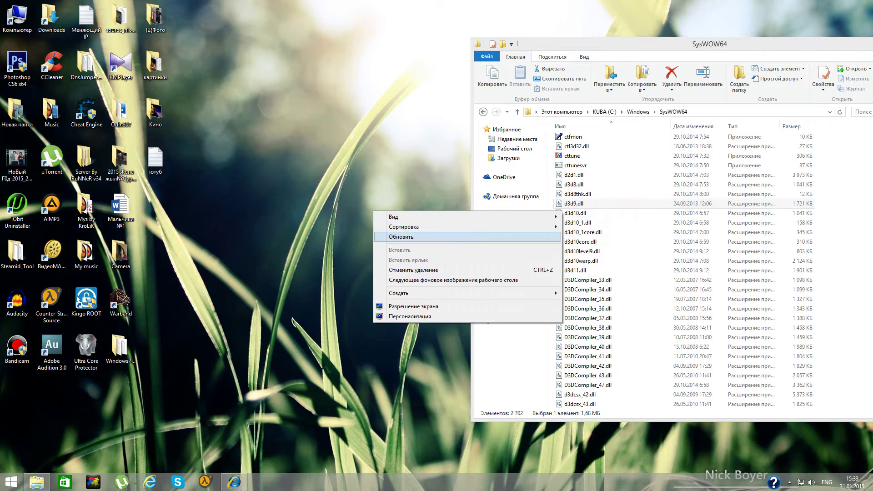
{"action": "key", "text": "Escape"}
{"action": "left_click_drag", "start_coordinate": [592, 44], "coordinate": [459, 40]}
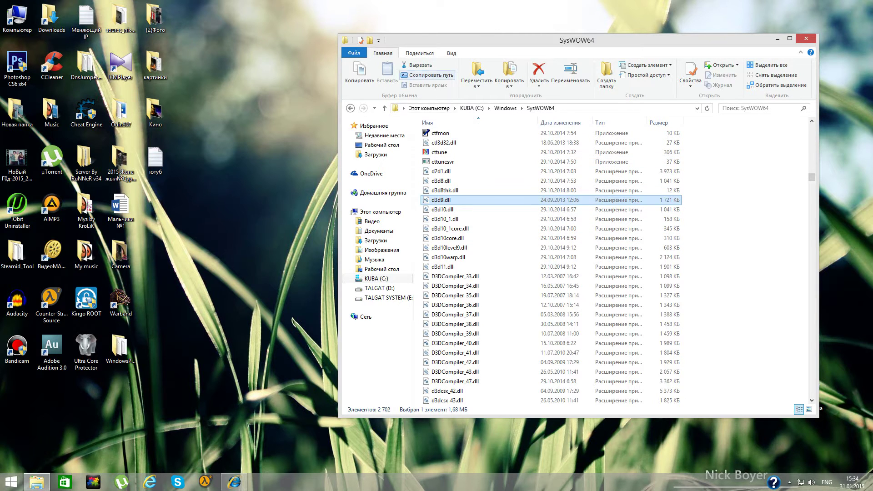
{"action": "left_click_drag", "start_coordinate": [437, 40], "coordinate": [401, 39]}
{"action": "right_click", "coordinate": [175, 200]}
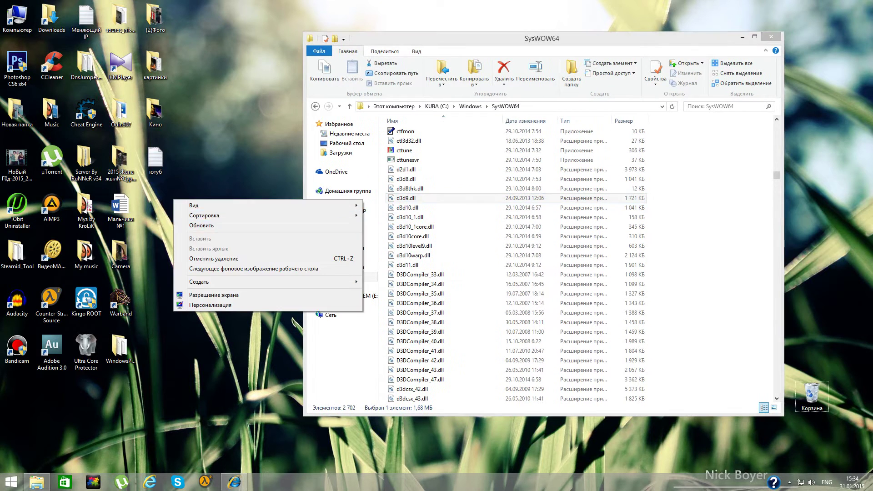
{"action": "left_click", "coordinate": [196, 225]}
{"action": "left_click_drag", "start_coordinate": [424, 39], "coordinate": [388, 33]}
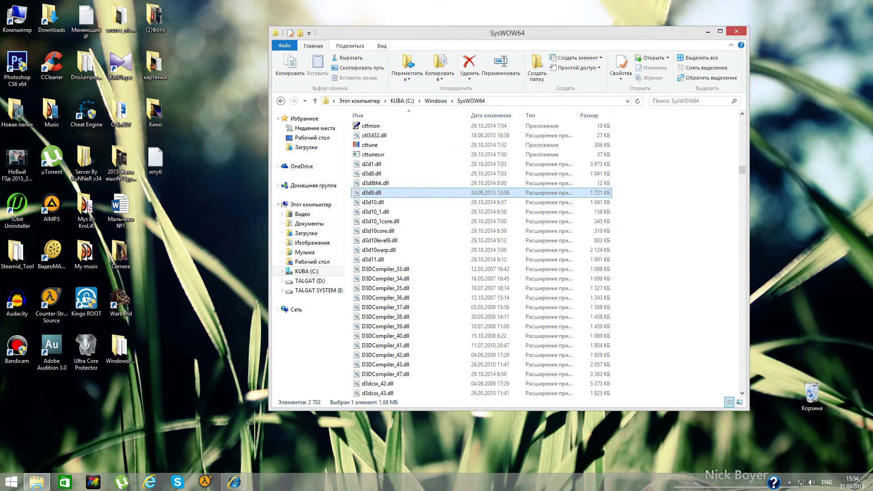
{"action": "mouse_move", "coordinate": [421, 192]}
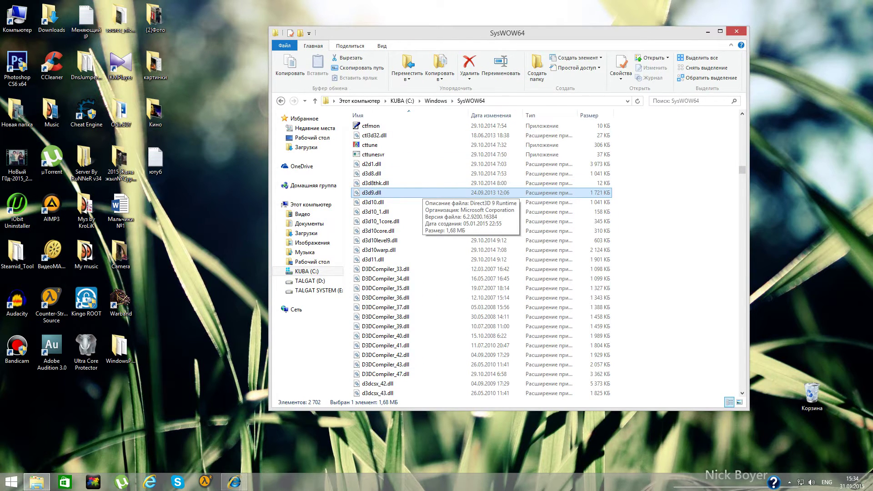
{"action": "right_click", "coordinate": [208, 229]}
{"action": "left_click", "coordinate": [229, 256]}
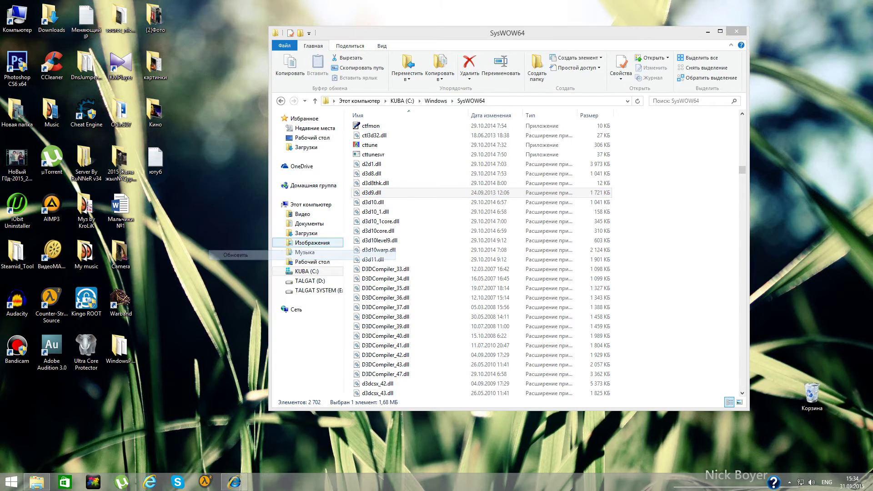
- Maximize the SysWOW64 window and show the security (Безопасность) properties of d3d9.dll
{"action": "left_click_drag", "start_coordinate": [391, 33], "coordinate": [360, 0]}
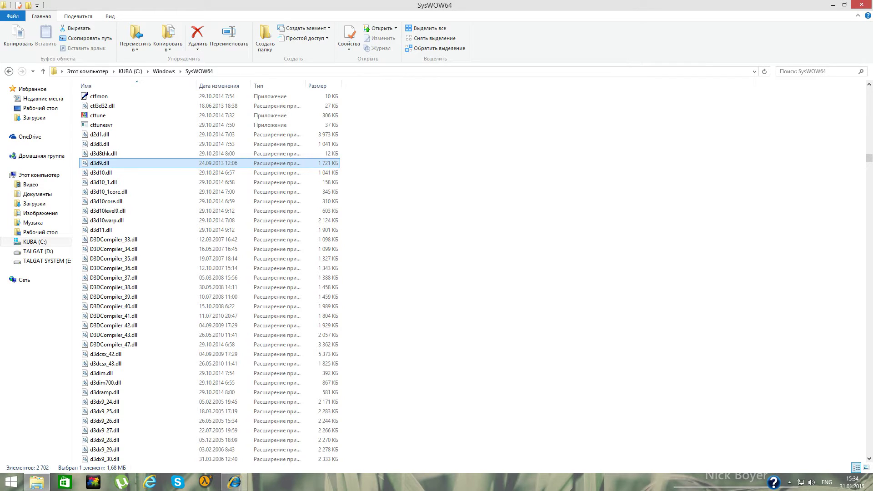
{"action": "right_click", "coordinate": [99, 163]}
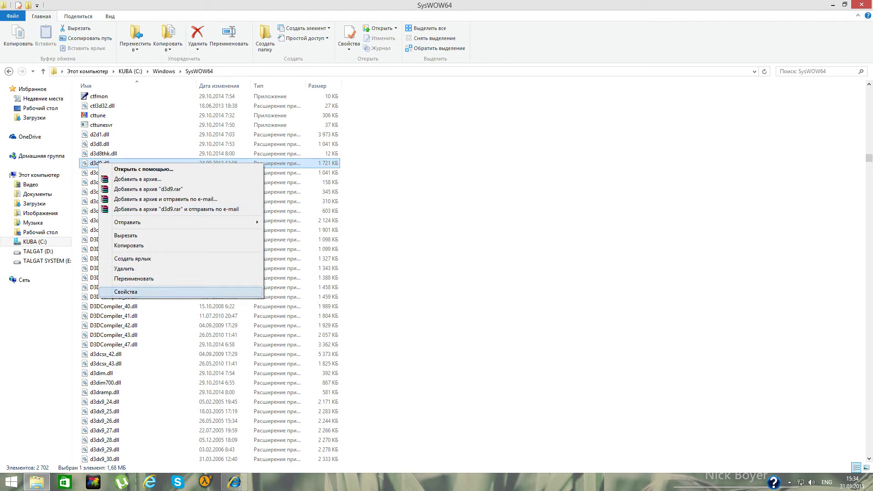
{"action": "left_click", "coordinate": [126, 292]}
{"action": "left_click", "coordinate": [146, 186]}
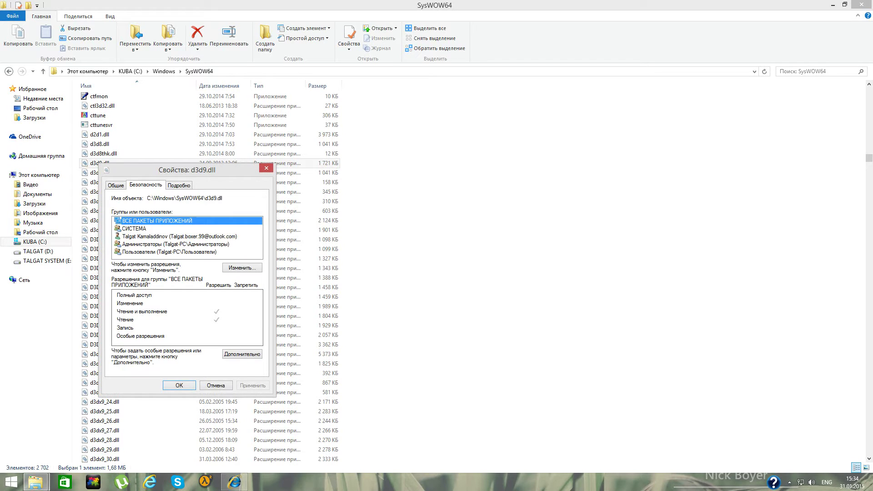
{"action": "left_click_drag", "start_coordinate": [178, 170], "coordinate": [353, 115]}
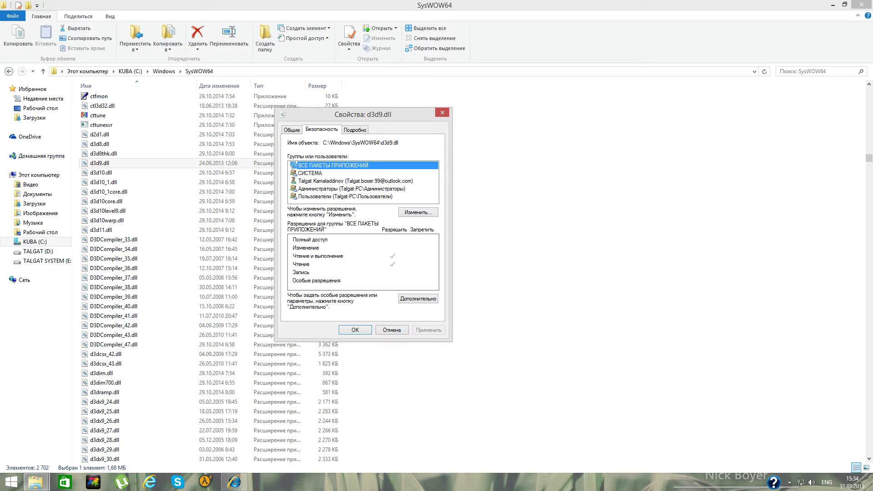
- In the advanced security settings of d3d9.dll, choose a new owner by entering the computer name and user account name, and verify it
{"action": "left_click", "coordinate": [418, 299]}
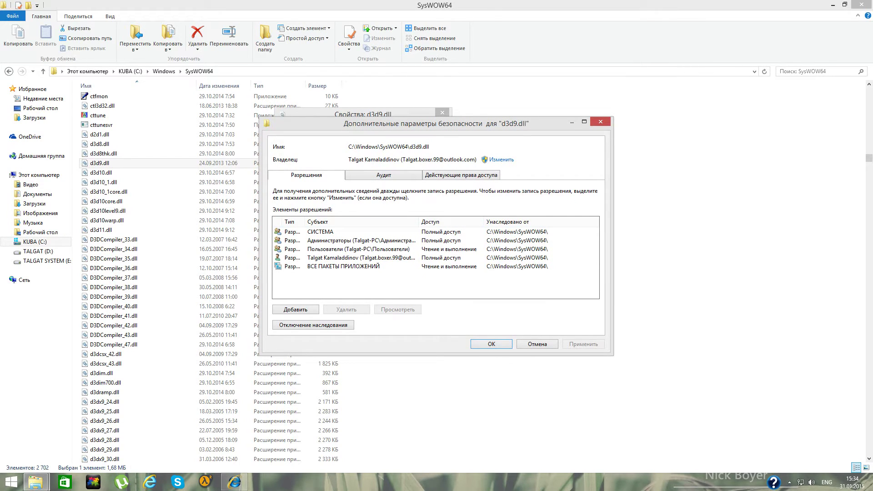
{"action": "left_click_drag", "start_coordinate": [348, 160], "coordinate": [477, 159]}
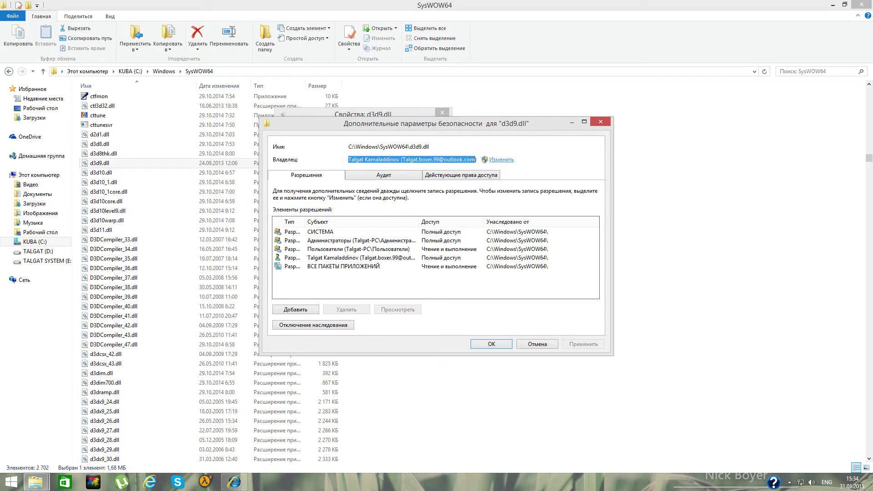
{"action": "left_click", "coordinate": [501, 160]}
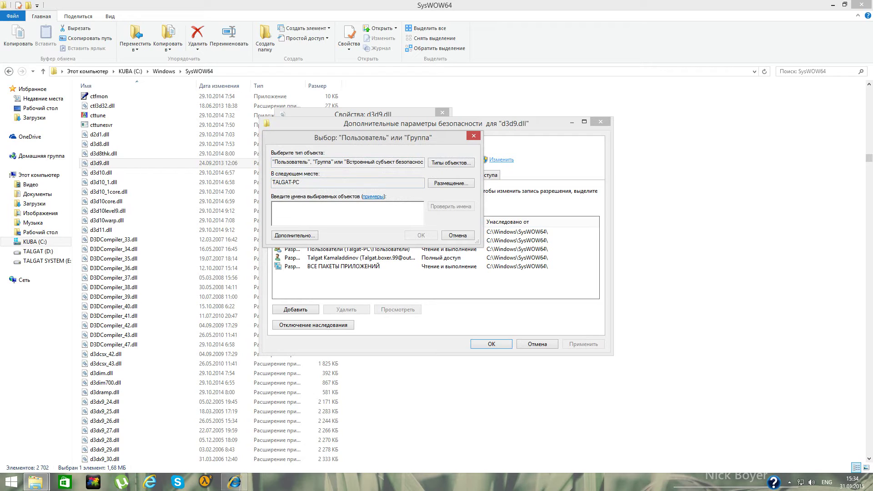
{"action": "type", "text": "T"}
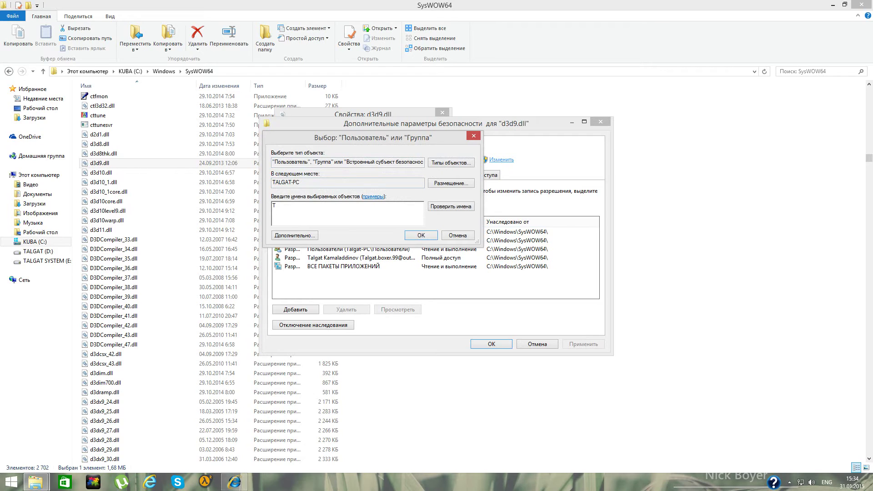
{"action": "type", "text": "algat-Pc\\Talgat"}
{"action": "left_click", "coordinate": [451, 207]}
{"action": "left_click", "coordinate": [452, 206]}
{"action": "key", "text": "Return"}
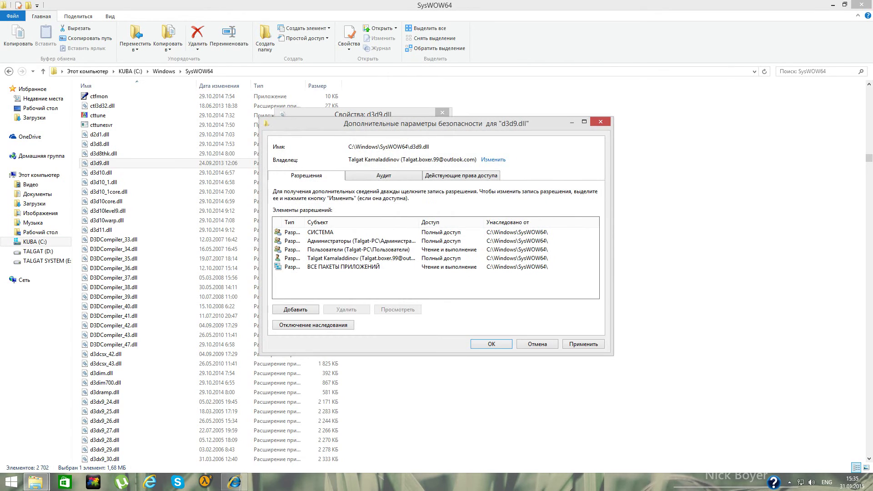
- Apply the ownership change to d3d9.dll, accept the Windows security notice, and close the property dialogs and the SysWOW64 window
{"action": "left_click_drag", "start_coordinate": [348, 159], "coordinate": [397, 159]}
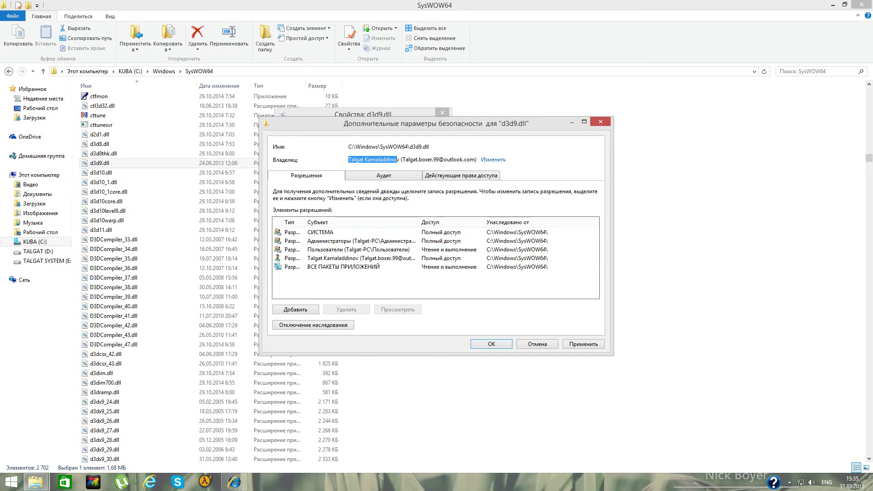
{"action": "left_click", "coordinate": [584, 345]}
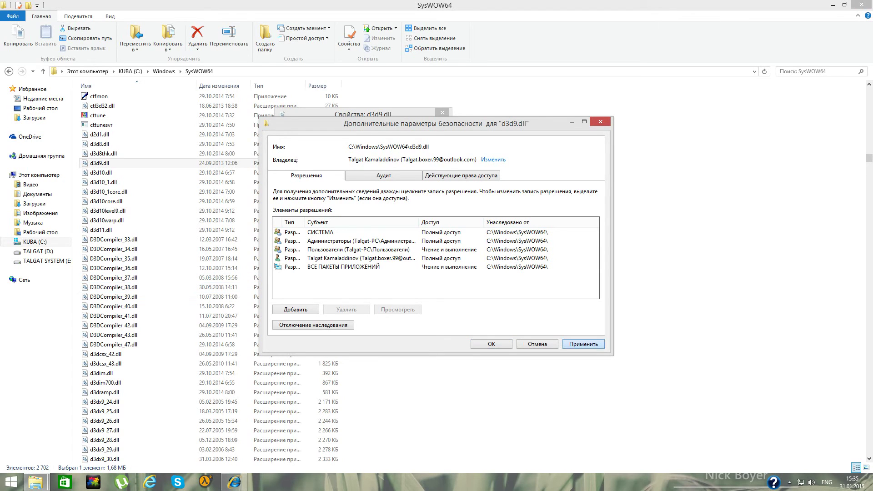
{"action": "left_click", "coordinate": [521, 277]}
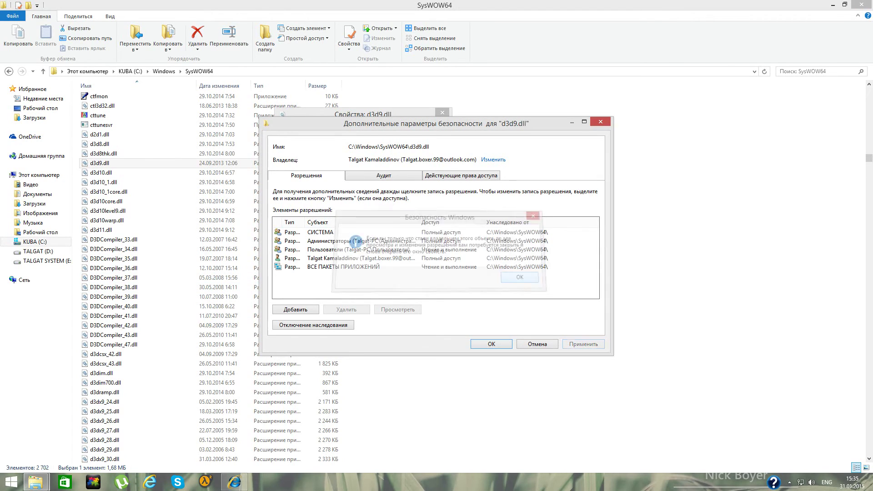
{"action": "left_click", "coordinate": [492, 344]}
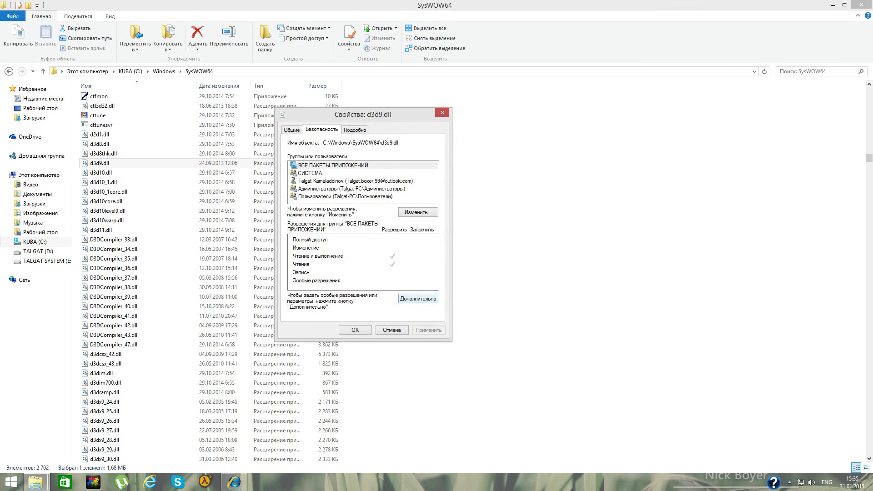
{"action": "left_click", "coordinate": [355, 329]}
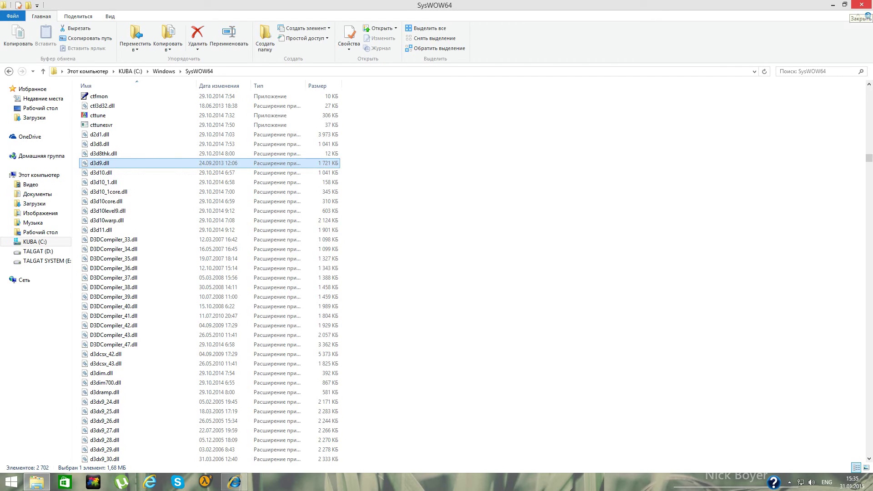
{"action": "left_click", "coordinate": [861, 4]}
- Refresh the desktop twice
{"action": "right_click", "coordinate": [457, 185]}
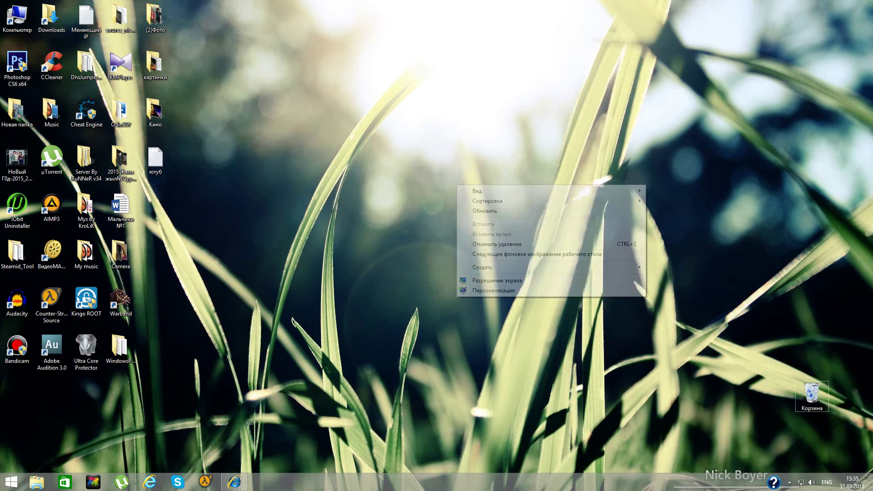
{"action": "left_click", "coordinate": [483, 209]}
{"action": "right_click", "coordinate": [282, 244]}
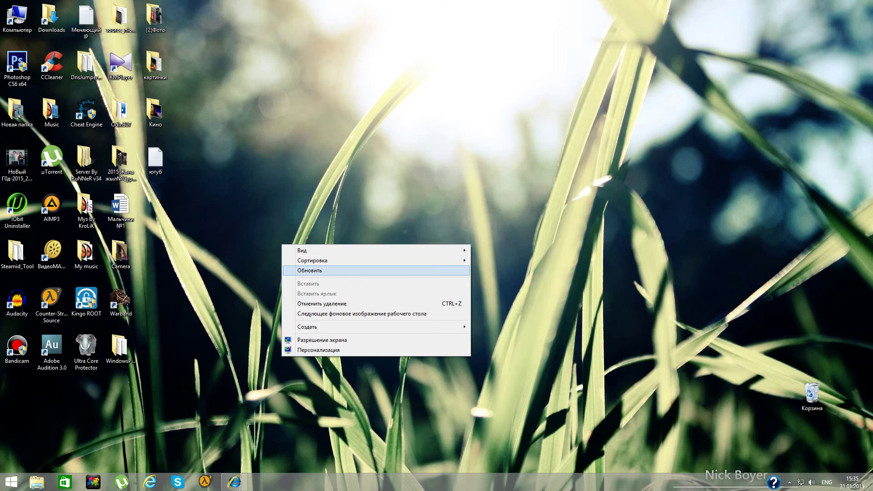
{"action": "left_click", "coordinate": [307, 270]}
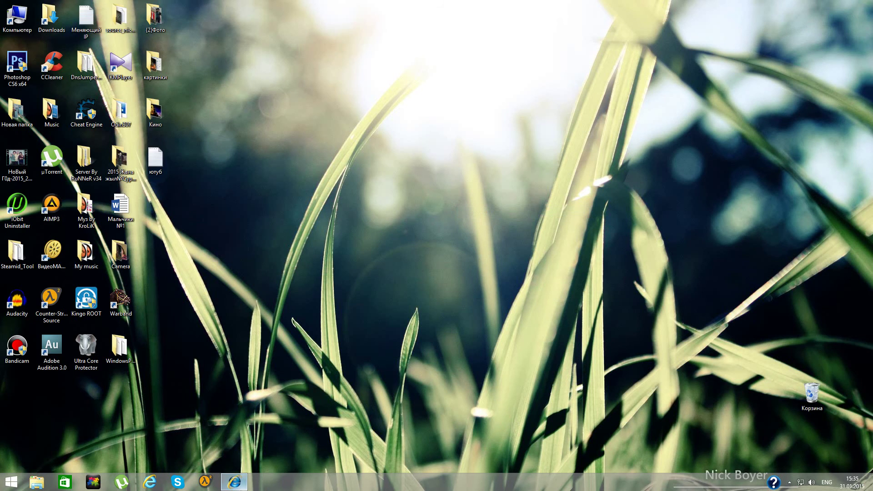
- Review the first post of the d3d9.dll unknown module topic on the UCP Anti-Cheat forum in Internet Explorer, and minimize the browser
{"action": "left_click", "coordinate": [234, 482]}
{"action": "left_click_drag", "start_coordinate": [364, 42], "coordinate": [364, 0]}
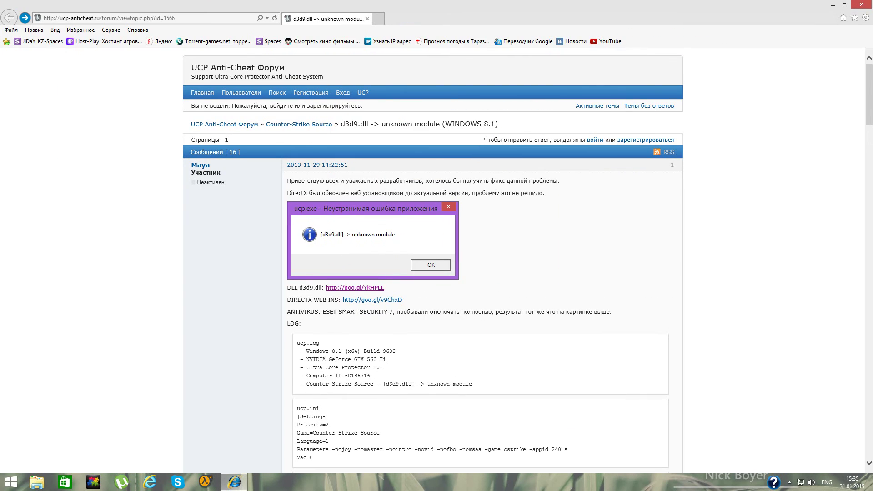
{"action": "scroll", "coordinate": [437, 259], "scroll_direction": "down", "scroll_amount": 3}
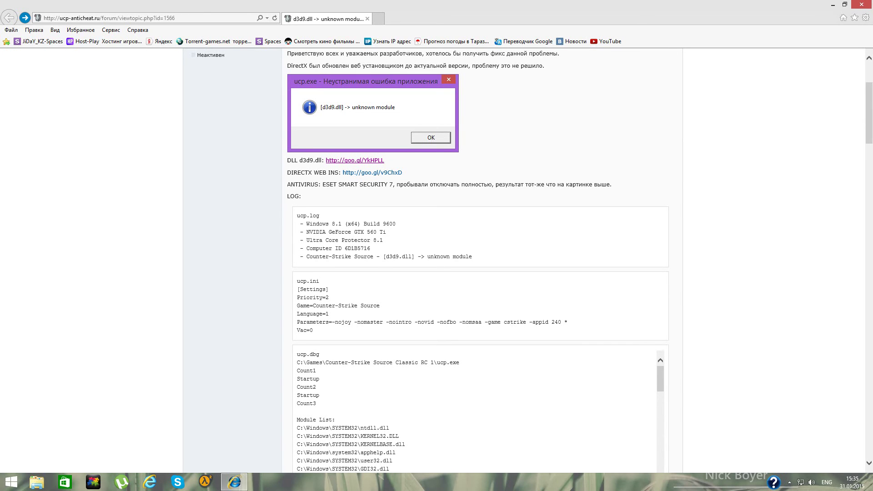
{"action": "scroll", "coordinate": [437, 259], "scroll_direction": "down", "scroll_amount": 3}
{"action": "scroll", "coordinate": [437, 259], "scroll_direction": "up", "scroll_amount": 6}
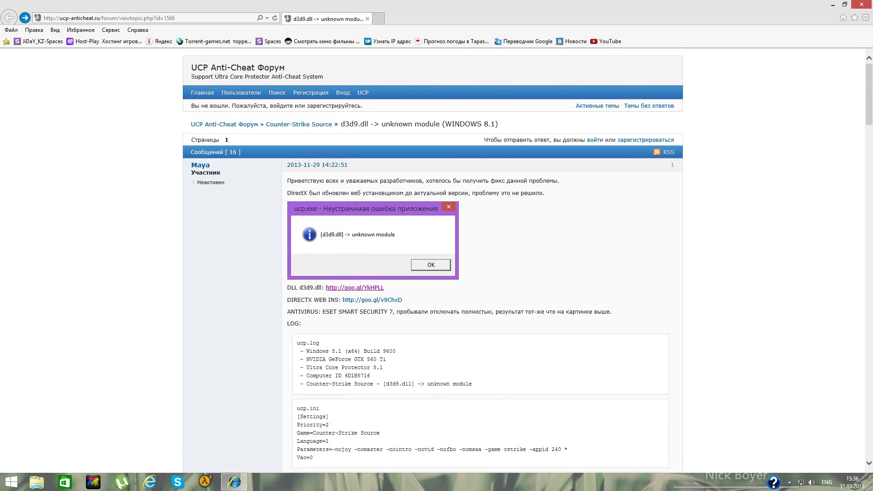
{"action": "left_click_drag", "start_coordinate": [546, 7], "coordinate": [686, 64]}
{"action": "right_click", "coordinate": [247, 210]}
{"action": "left_click", "coordinate": [274, 236]}
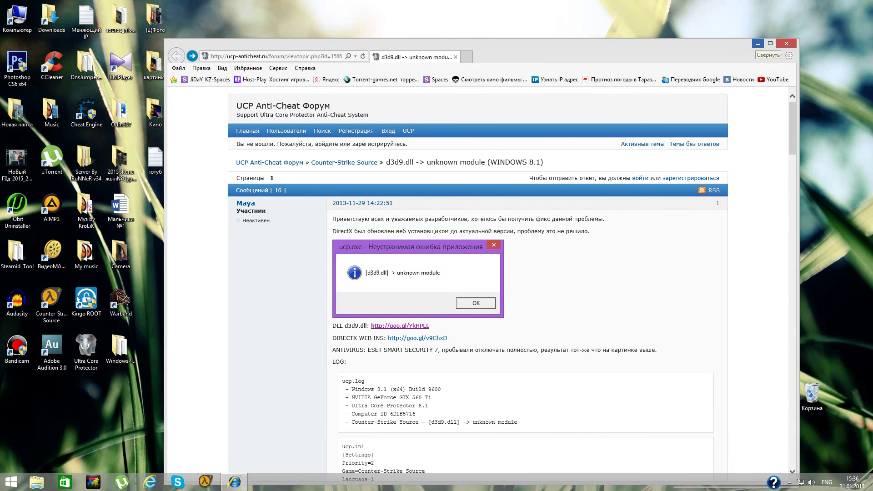
{"action": "left_click", "coordinate": [758, 44]}
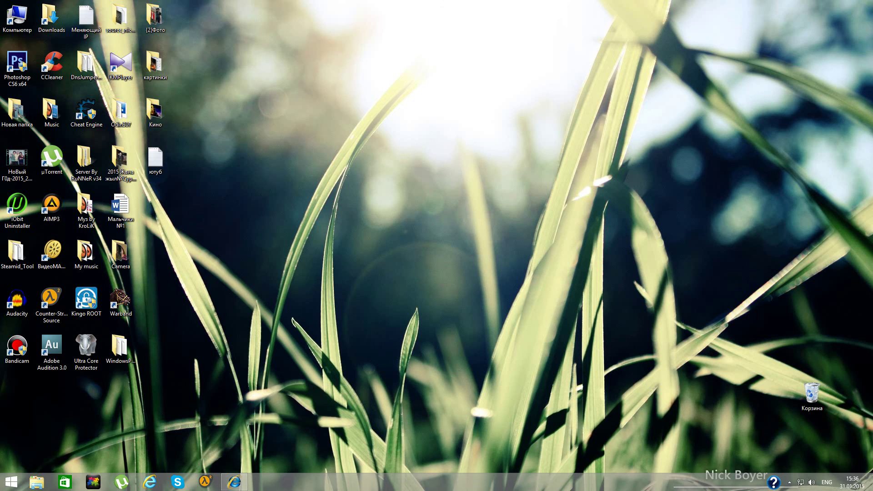